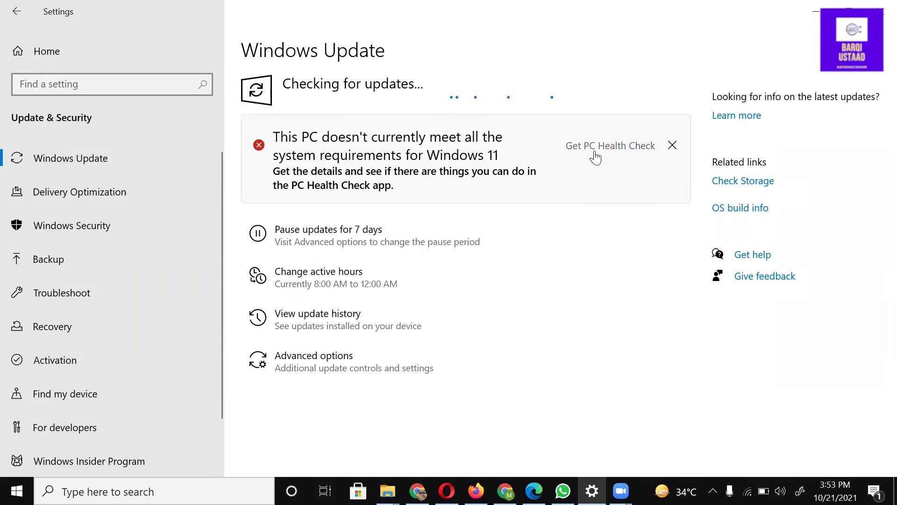
Step: Follow the Get PC Health Check link to Microsoft's Windows 11 page
{"action": "left_click", "coordinate": [592, 149]}
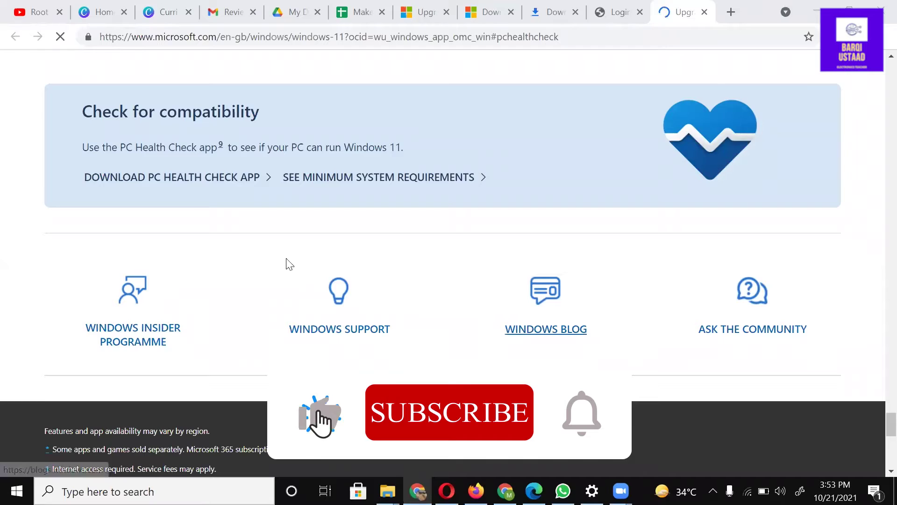
Step: Download and run the PC Health Check .msi installer, accepting its licence terms
{"action": "left_click", "coordinate": [210, 186]}
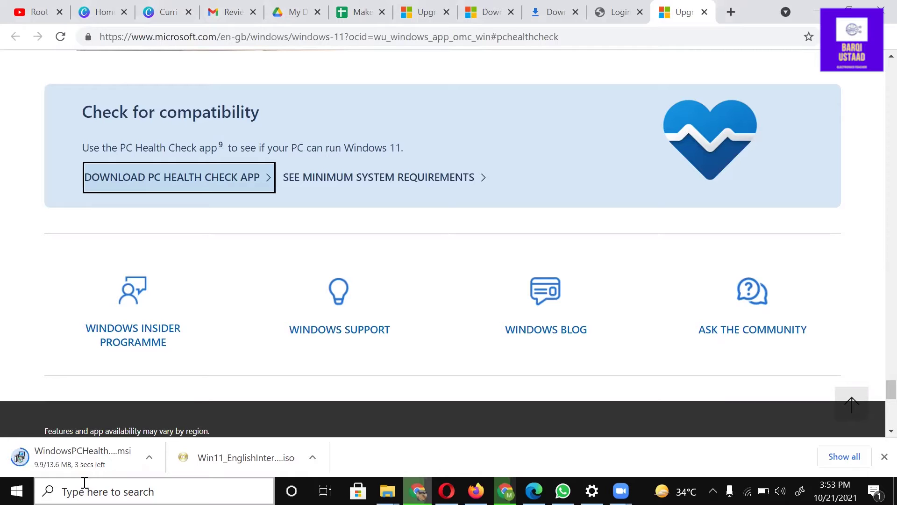
{"action": "left_click", "coordinate": [135, 462]}
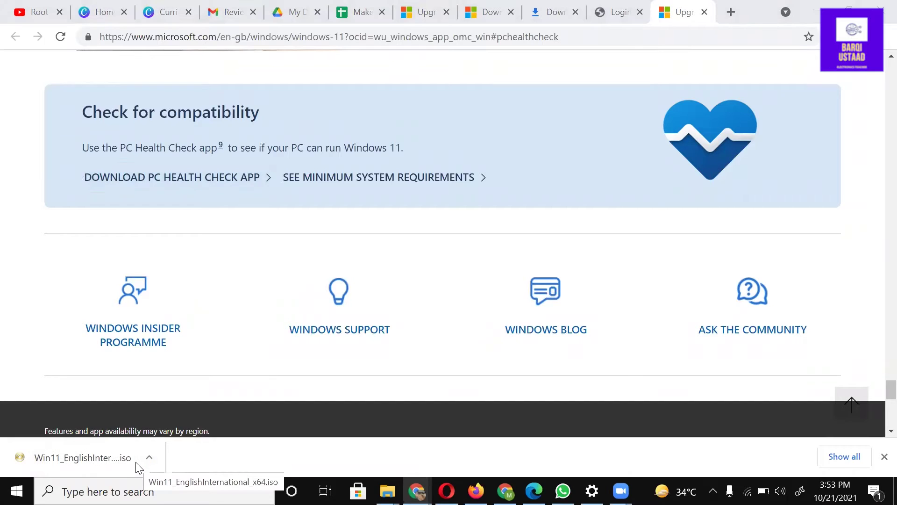
{"action": "left_click", "coordinate": [400, 324]}
Step: Install PC Health Check and run the Windows 11 compatibility check
{"action": "left_click", "coordinate": [510, 360]}
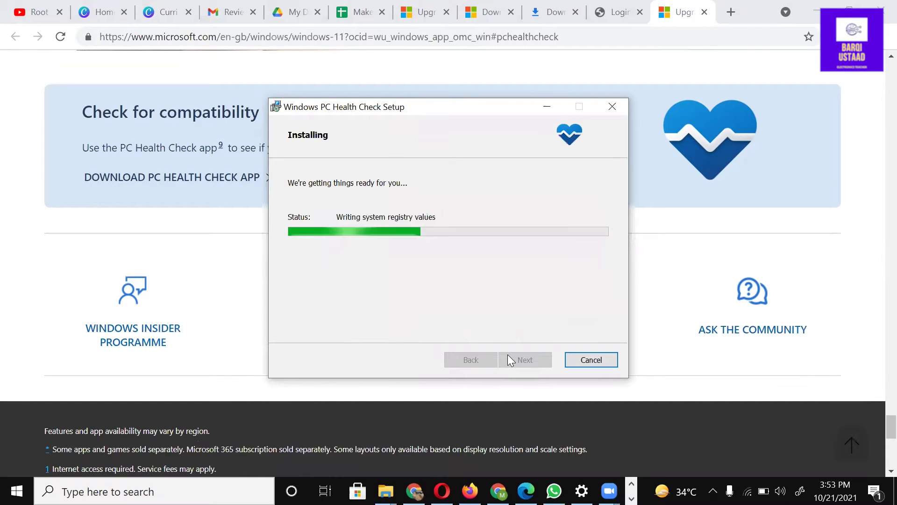
{"action": "left_click", "coordinate": [523, 359]}
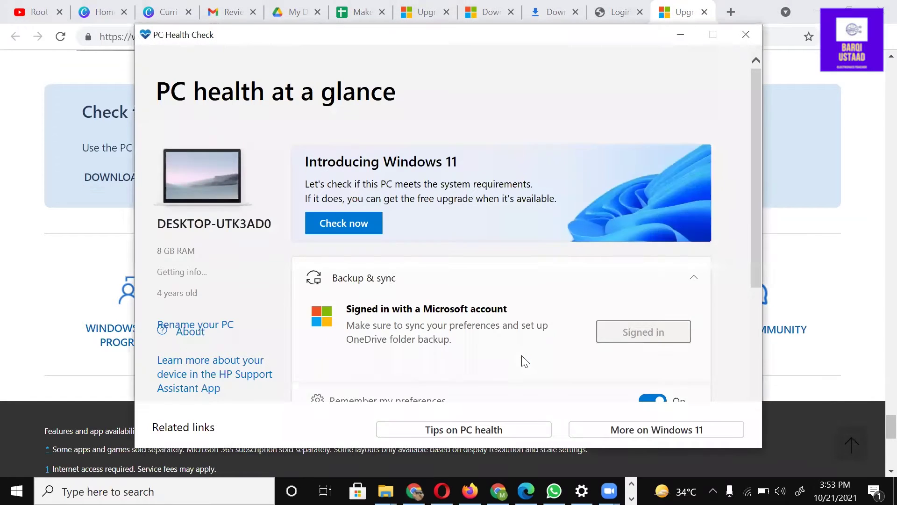
{"action": "left_click", "coordinate": [329, 229]}
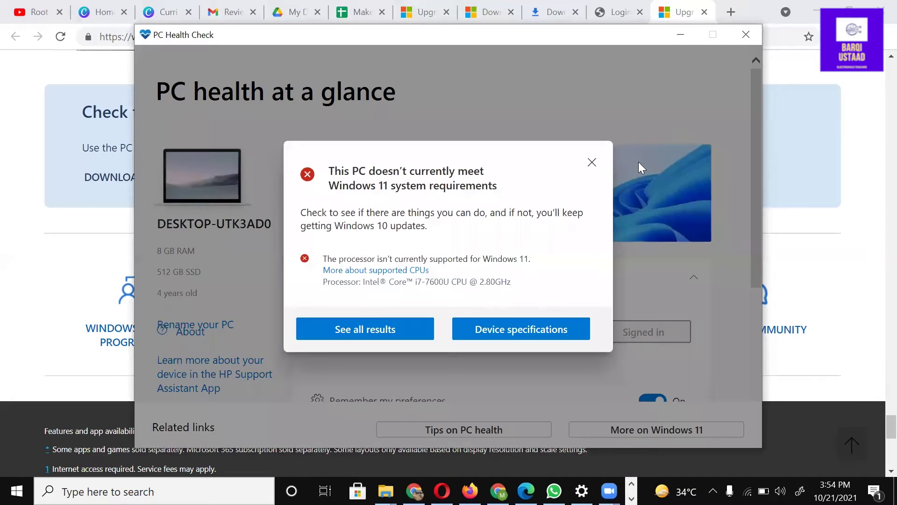
Step: Review all results, noting the unsupported i7-7600U processor, then close PC Health Check
{"action": "left_click", "coordinate": [392, 330]}
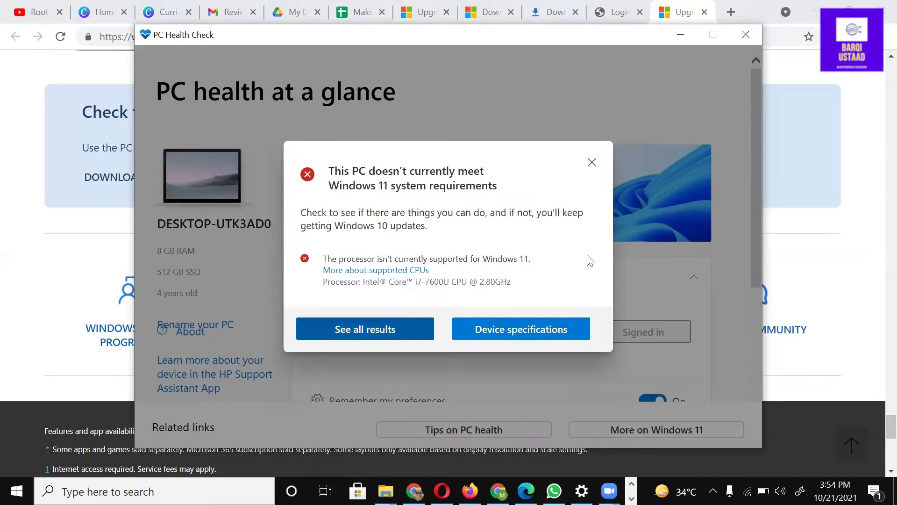
{"action": "left_click_drag", "start_coordinate": [326, 223], "coordinate": [594, 260]}
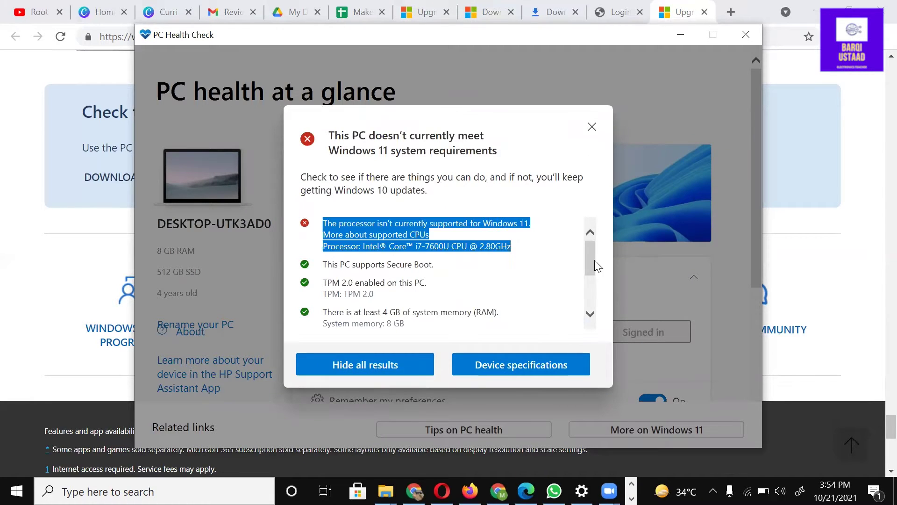
{"action": "scroll", "coordinate": [594, 299], "scroll_direction": "down", "scroll_amount": 4}
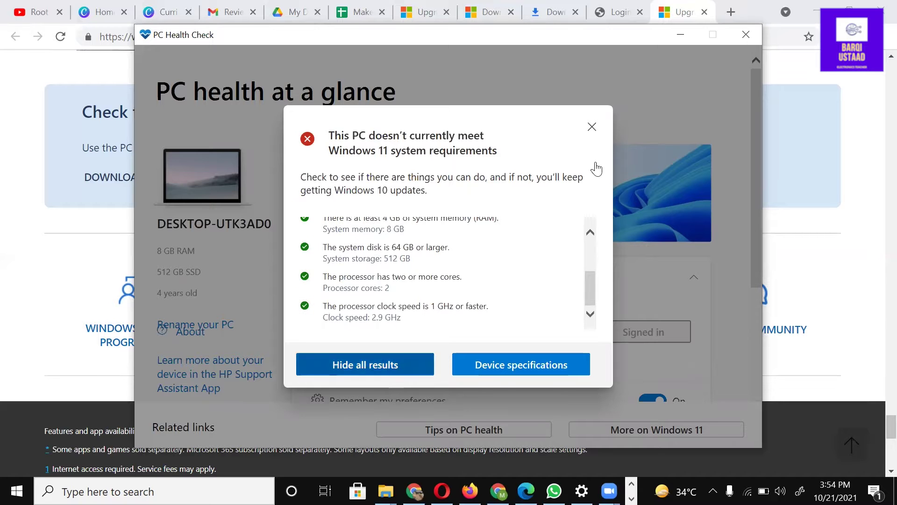
{"action": "left_click", "coordinate": [395, 376]}
{"action": "left_click", "coordinate": [745, 35]}
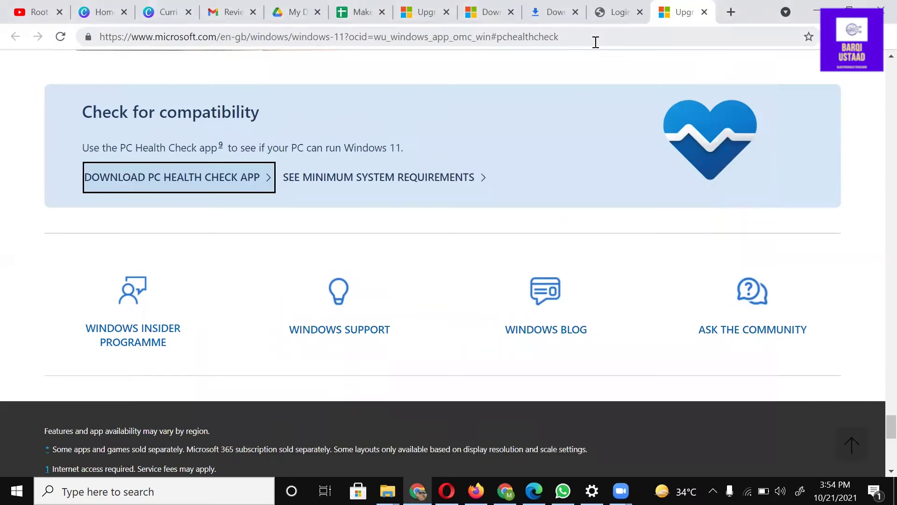
Step: Search for 'windows 11 iso download' and open the 'Download Windows 11 - Microsoft' result
{"action": "left_click", "coordinate": [596, 39]}
{"action": "type", "text": "wind"}
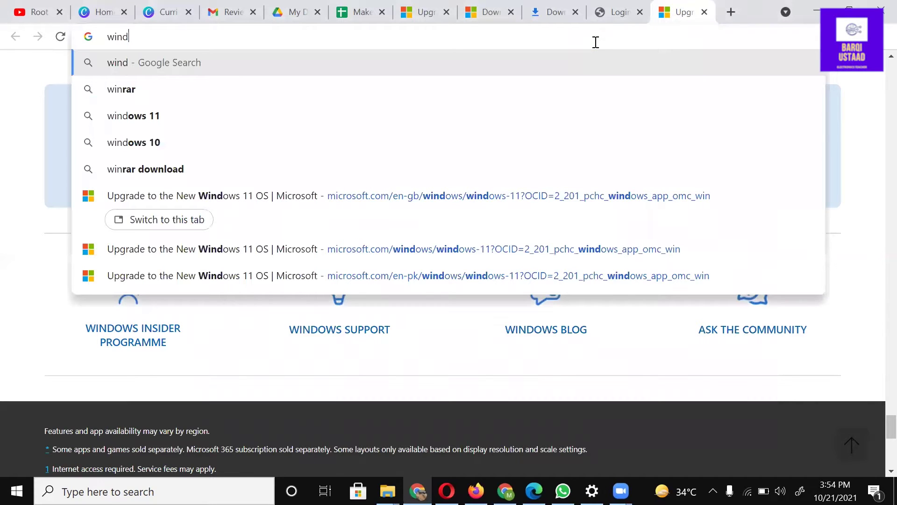
{"action": "type", "text": "ow"}
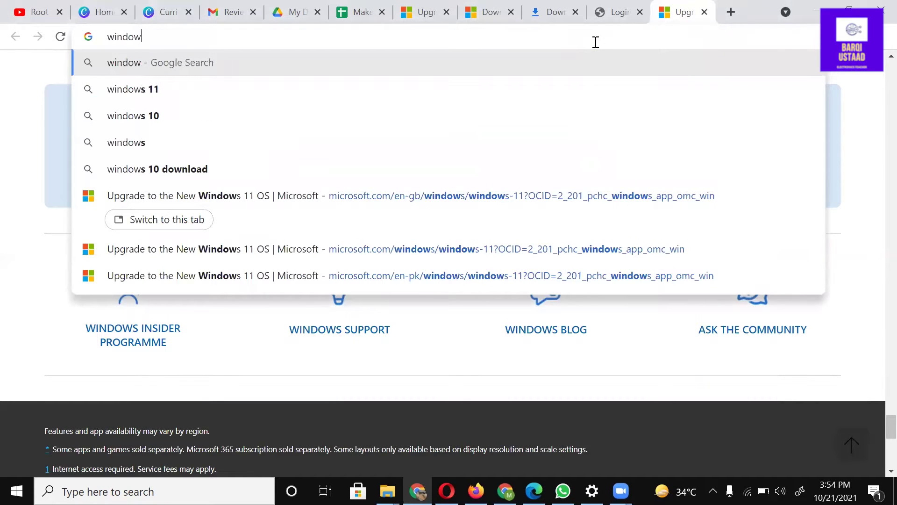
{"action": "type", "text": " 11 iso"}
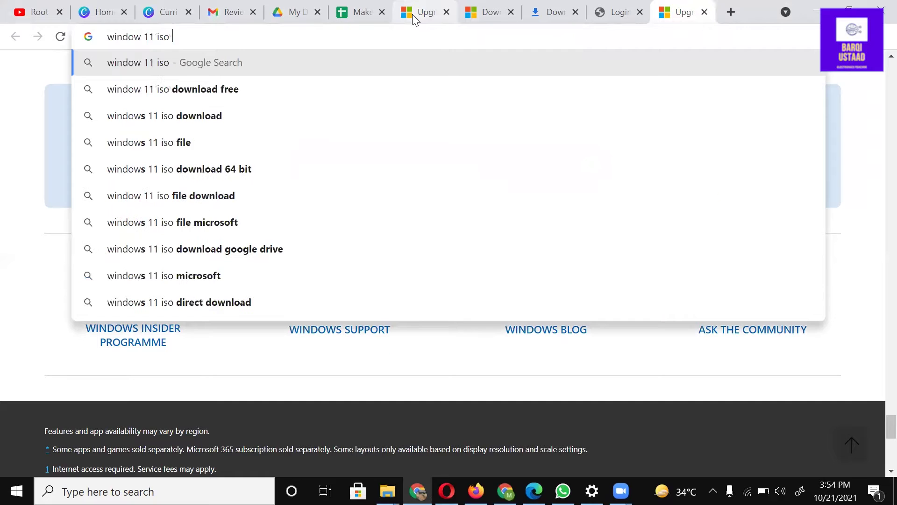
{"action": "left_click", "coordinate": [198, 115]}
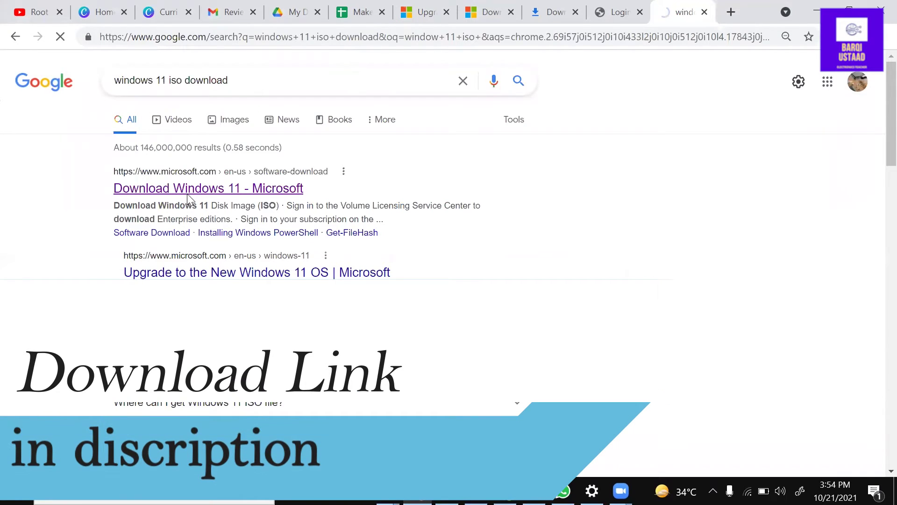
{"action": "left_click", "coordinate": [188, 192]}
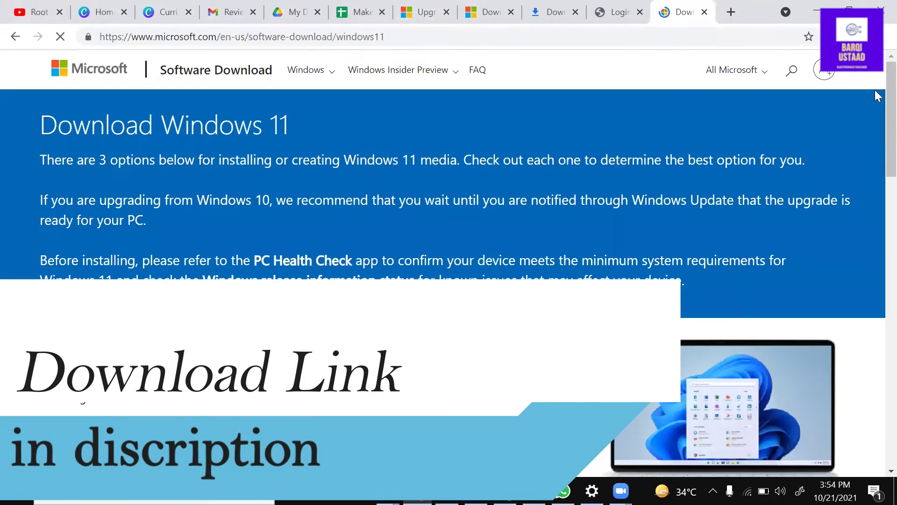
Step: Download the 64-bit English International Windows 11 ISO and view its download progress
{"action": "scroll", "coordinate": [877, 164], "scroll_direction": "down", "scroll_amount": 9}
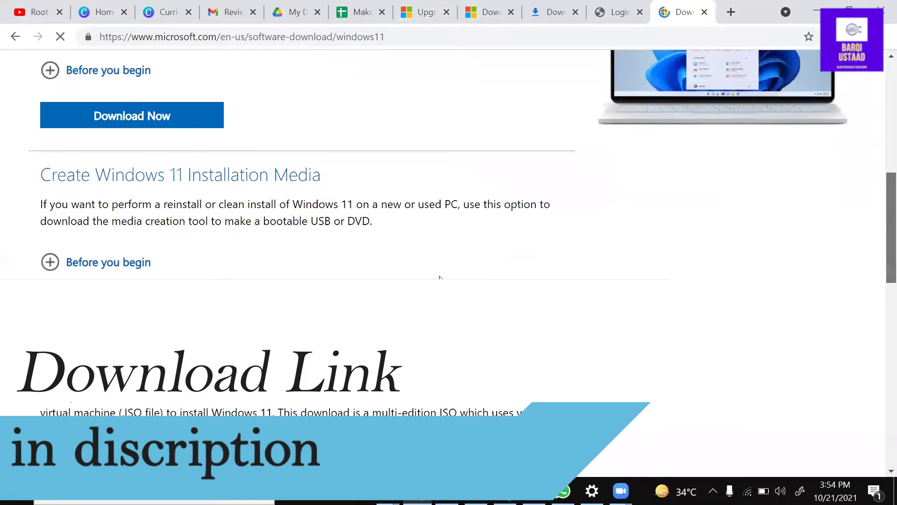
{"action": "scroll", "coordinate": [439, 277], "scroll_direction": "down", "scroll_amount": 2}
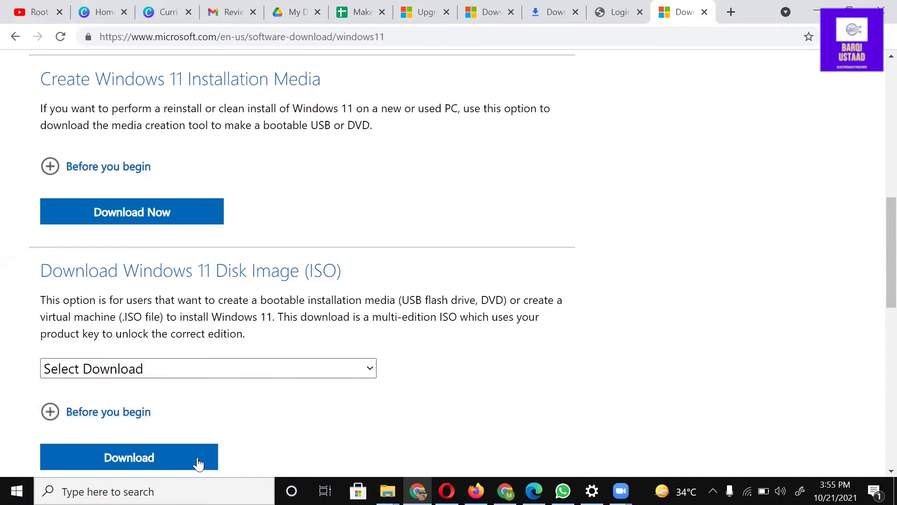
{"action": "scroll", "coordinate": [260, 314], "scroll_direction": "down", "scroll_amount": 6}
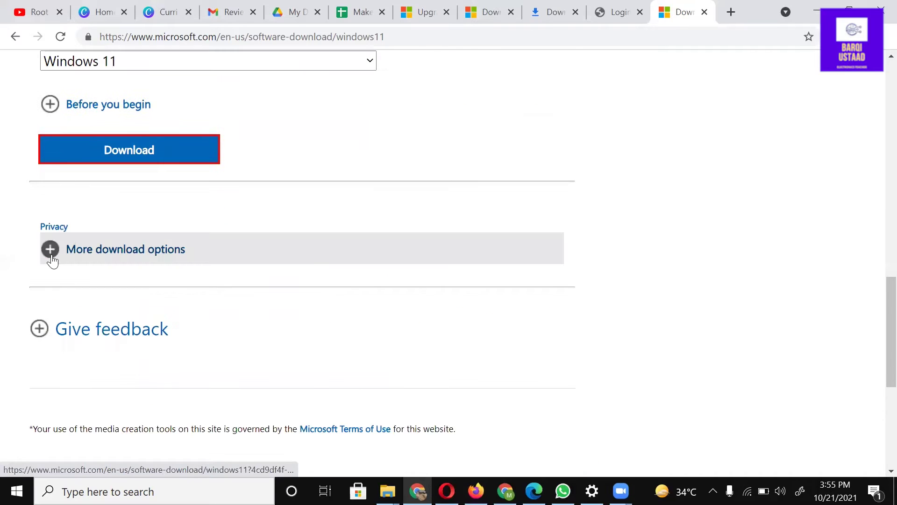
{"action": "left_click", "coordinate": [52, 261]}
{"action": "left_click", "coordinate": [290, 446]}
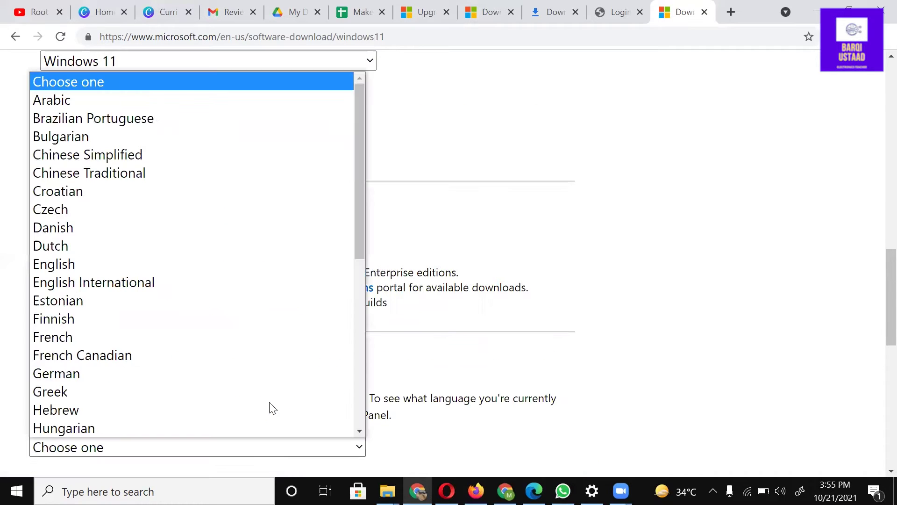
{"action": "left_click", "coordinate": [267, 289]}
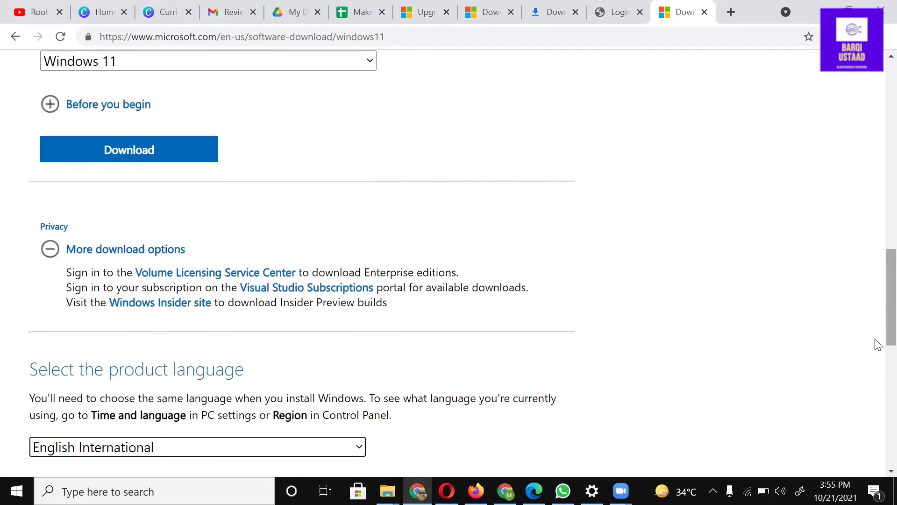
{"action": "scroll", "coordinate": [144, 258], "scroll_direction": "down", "scroll_amount": 6}
{"action": "left_click", "coordinate": [145, 259]}
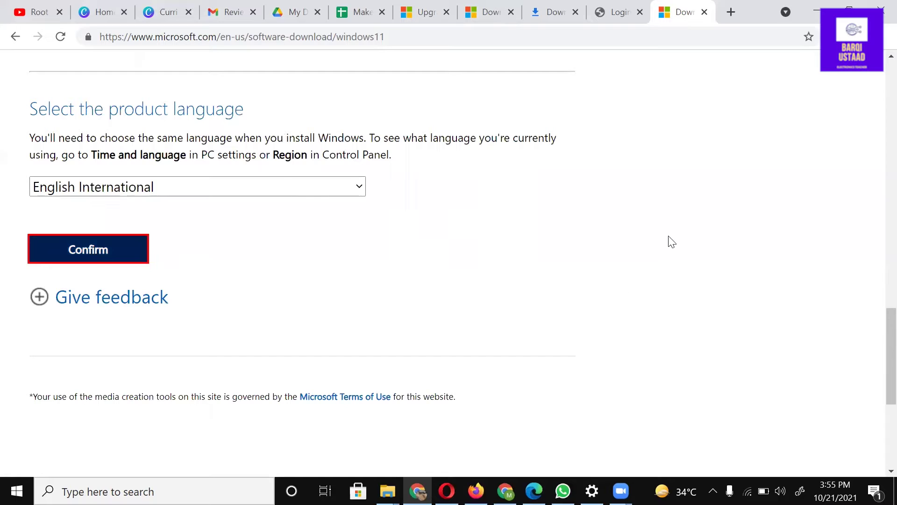
{"action": "left_click", "coordinate": [203, 182]}
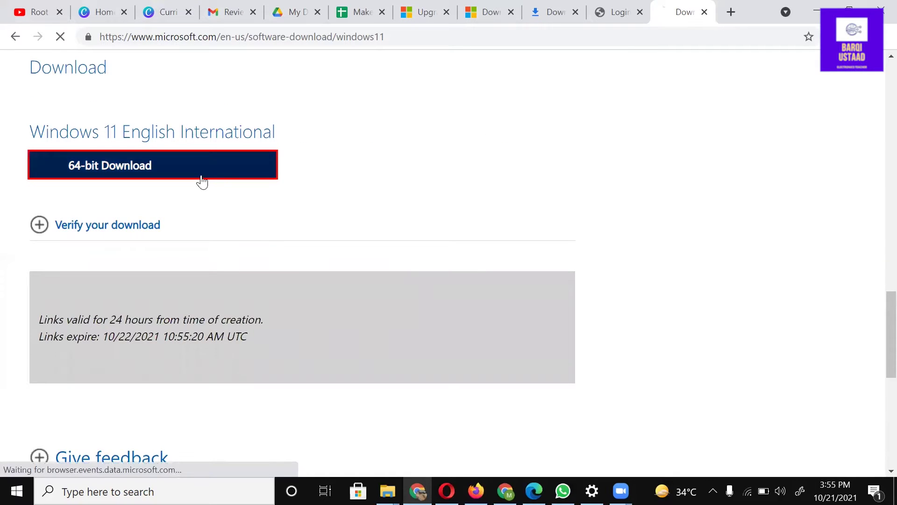
{"action": "key", "text": "ctrl+j"}
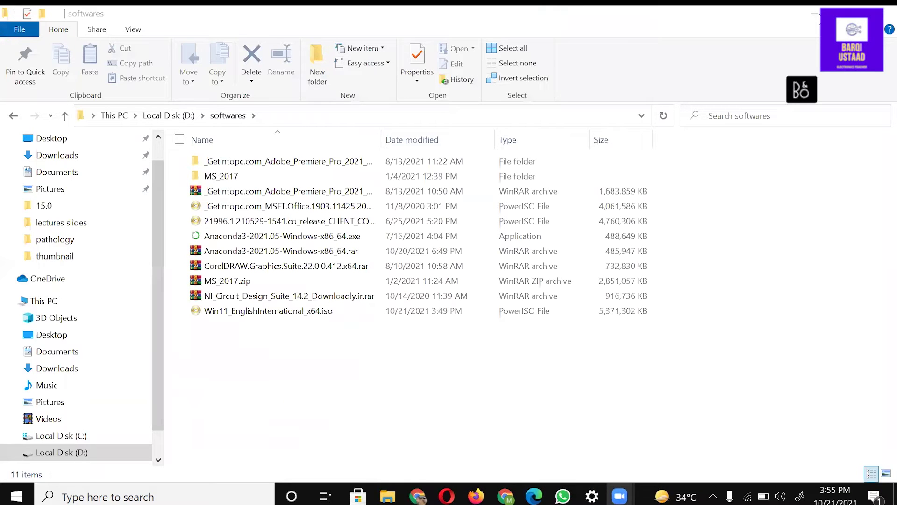
Step: Extract the ISO with WinRAR and launch setup.exe from the Win11_EnglishInternational_x64 folder
{"action": "right_click", "coordinate": [256, 317]}
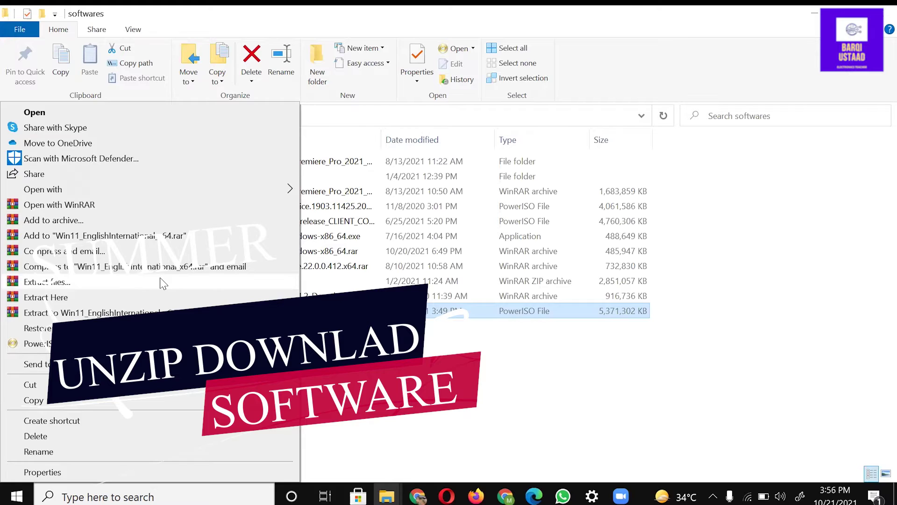
{"action": "left_click", "coordinate": [160, 283]}
{"action": "key", "text": "Return"}
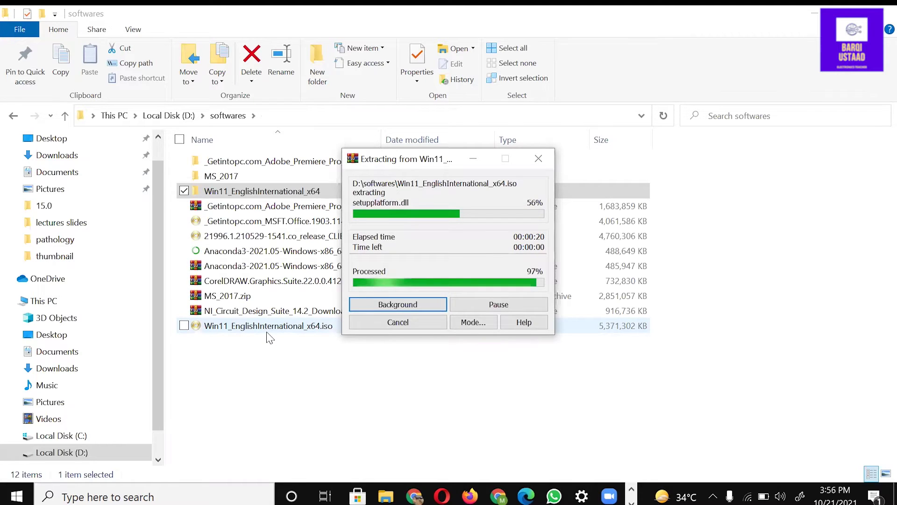
{"action": "double_click", "coordinate": [218, 192]}
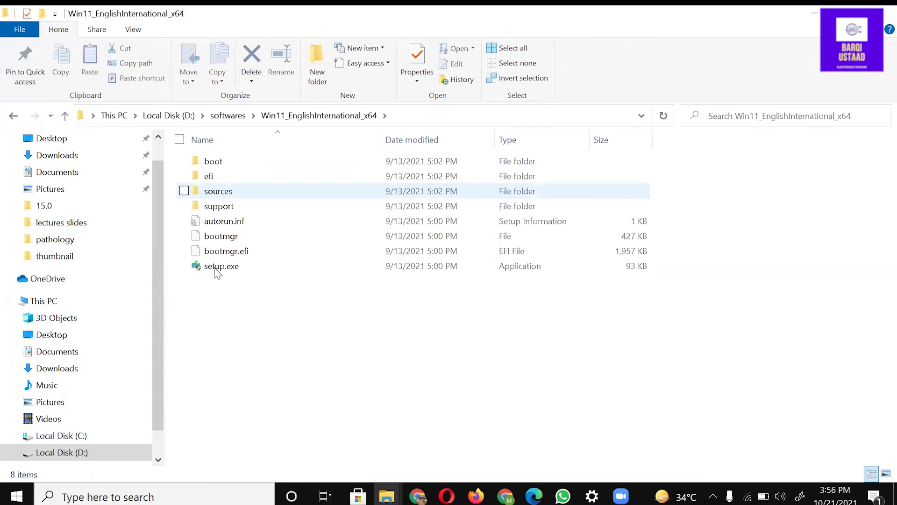
{"action": "double_click", "coordinate": [217, 267]}
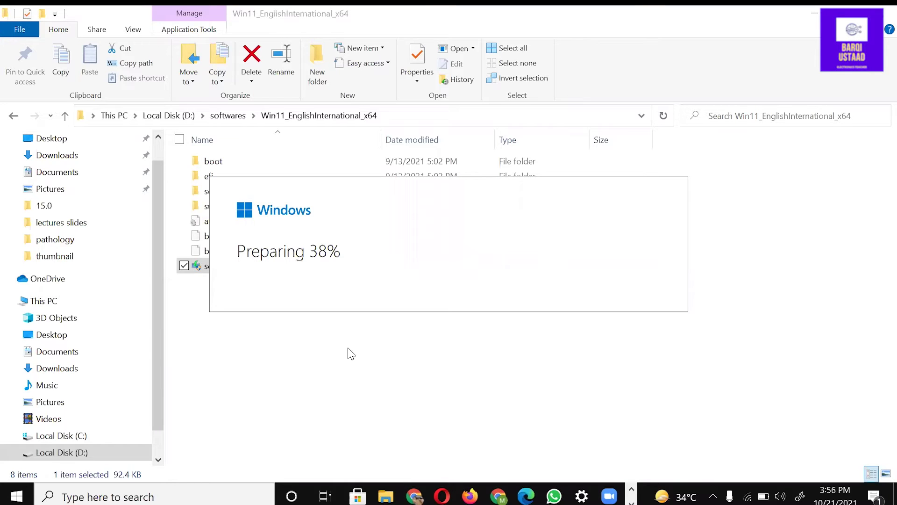
Step: Proceed in setup until the 'processor isn't supported' error, then cancel the installation
{"action": "left_click", "coordinate": [618, 411]}
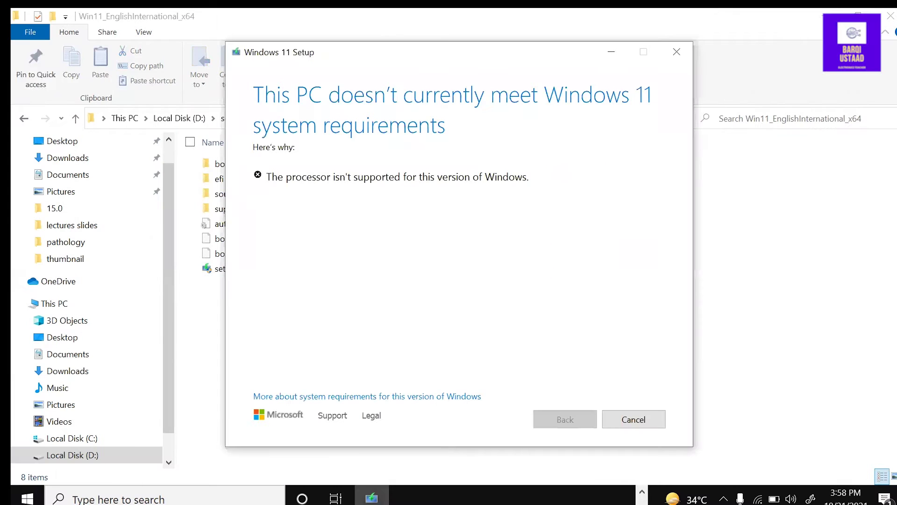
{"action": "left_click_drag", "start_coordinate": [546, 181], "coordinate": [263, 190]}
{"action": "left_click", "coordinate": [632, 420]}
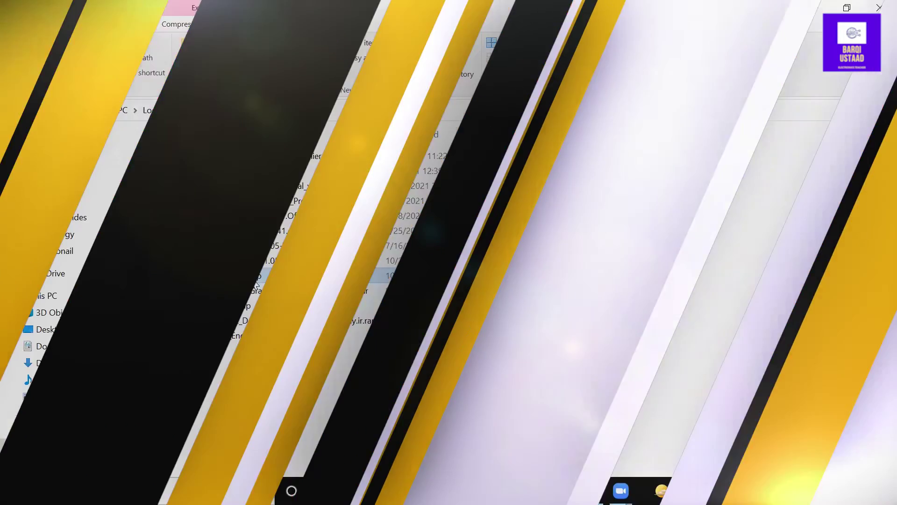
Step: Extract appraiserres.zip into an appraiserres folder in D:\softwares
{"action": "right_click", "coordinate": [252, 280]}
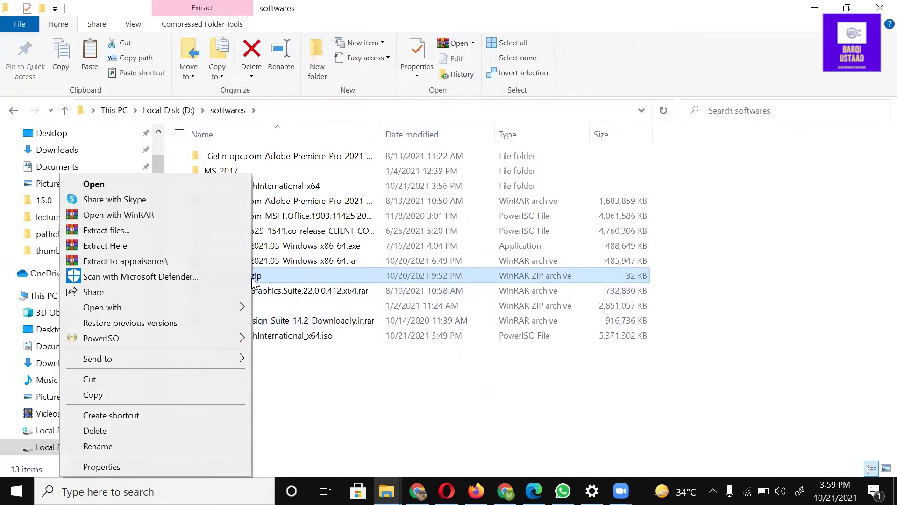
{"action": "left_click", "coordinate": [151, 232]}
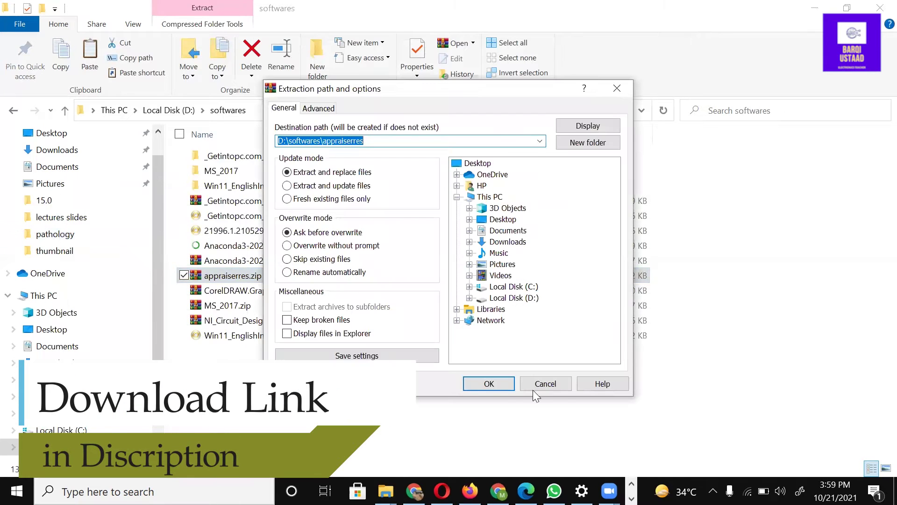
{"action": "left_click", "coordinate": [489, 383]}
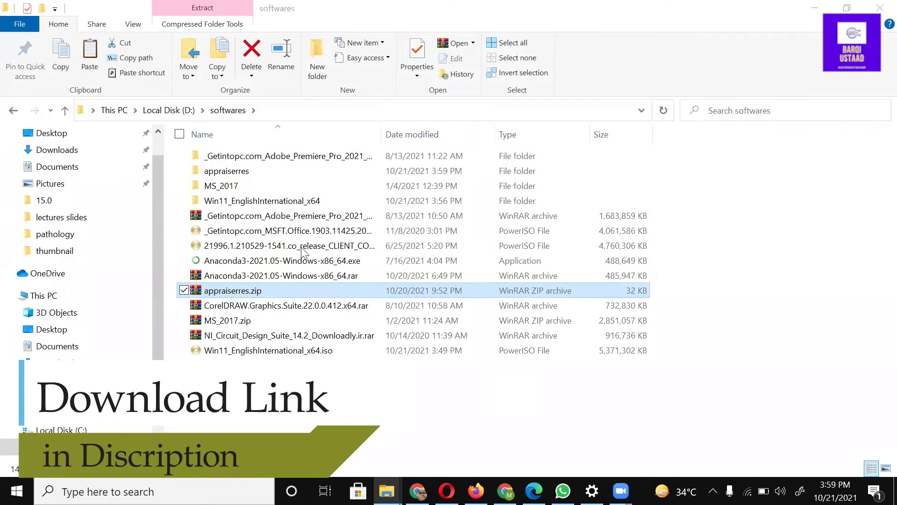
Step: Copy the appraiserres.dll from the appraiserres folder, then return to softwares
{"action": "double_click", "coordinate": [219, 171]}
{"action": "left_click", "coordinate": [222, 161]}
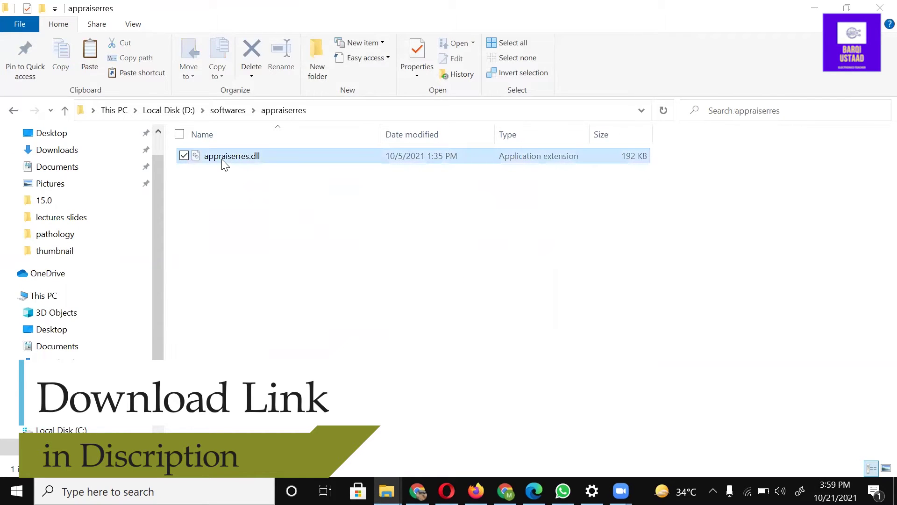
{"action": "right_click", "coordinate": [220, 164]}
{"action": "key", "text": "Escape"}
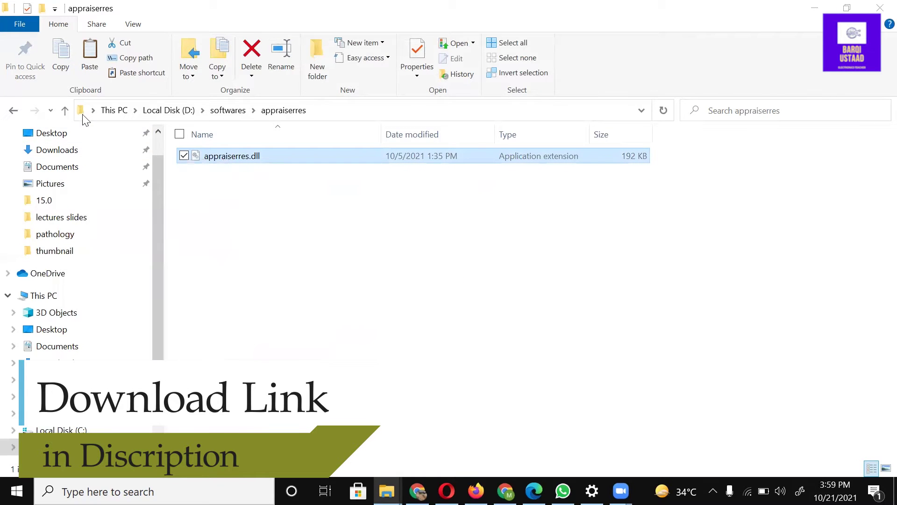
{"action": "left_click", "coordinate": [64, 109]}
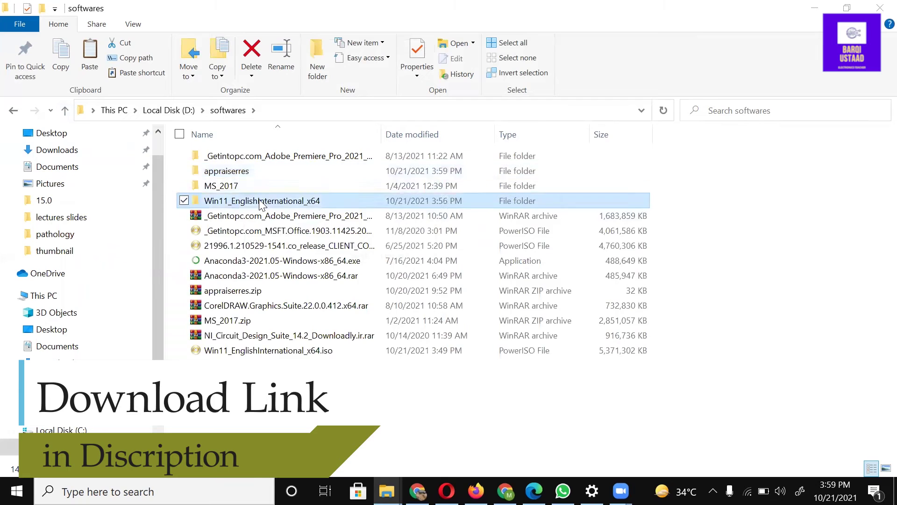
Step: Paste appraiserres.dll into Win11_EnglishInternational_x64\sources, replacing the original file
{"action": "double_click", "coordinate": [234, 200]}
{"action": "double_click", "coordinate": [236, 184]}
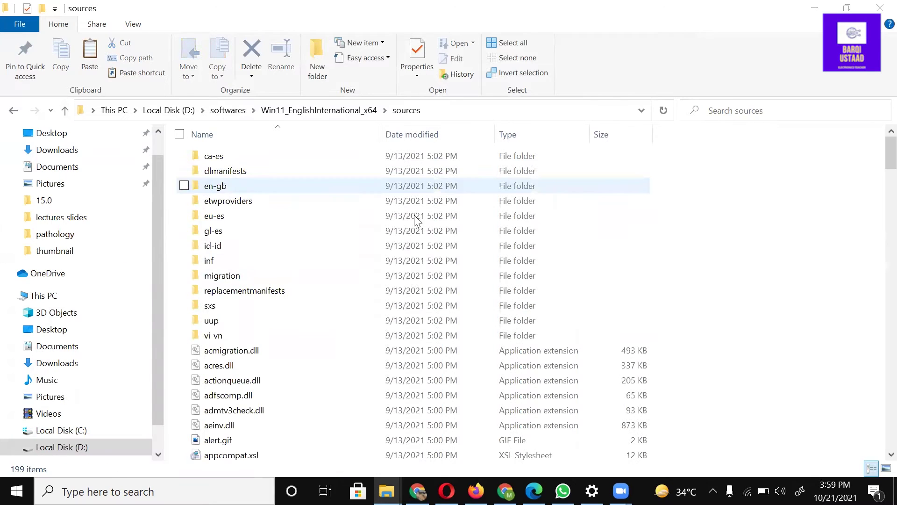
{"action": "right_click", "coordinate": [705, 212]}
{"action": "left_click", "coordinate": [667, 306]}
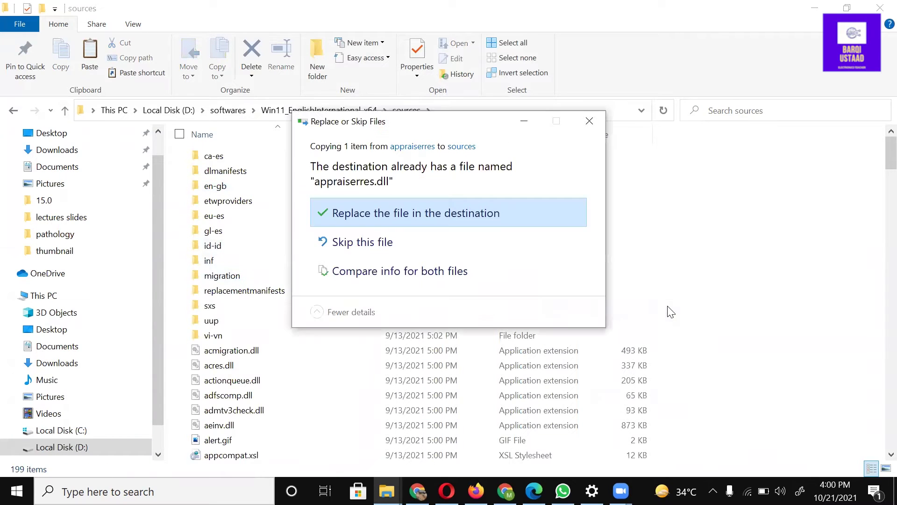
{"action": "left_click", "coordinate": [432, 210]}
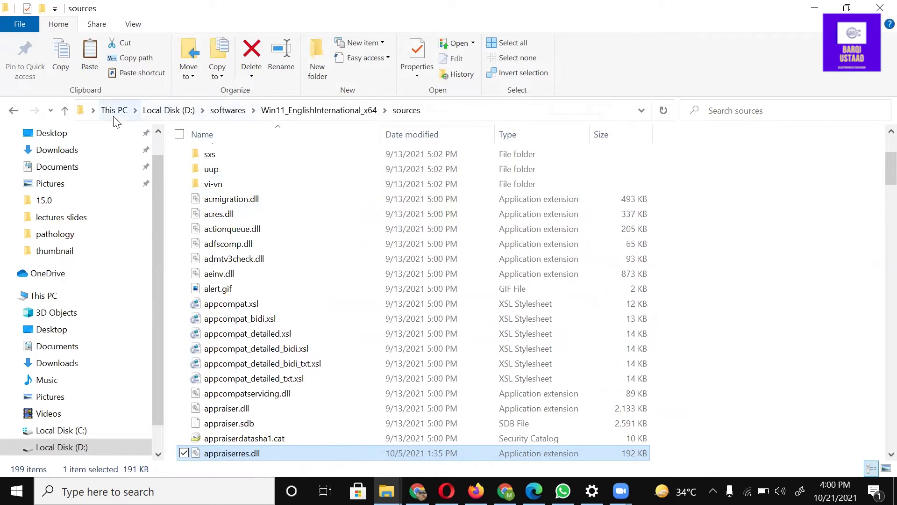
{"action": "left_click", "coordinate": [65, 113]}
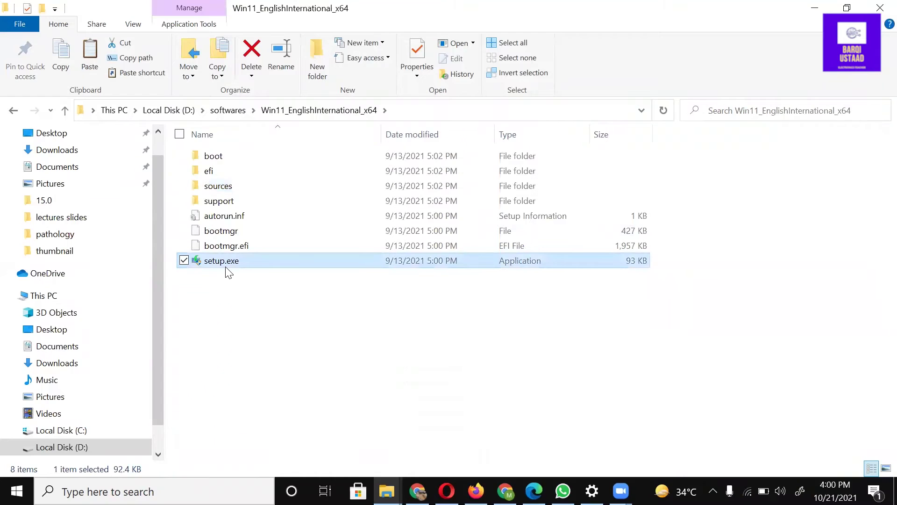
Step: Relaunch setup.exe and continue past the Install Windows 11 introduction page
{"action": "double_click", "coordinate": [225, 266]}
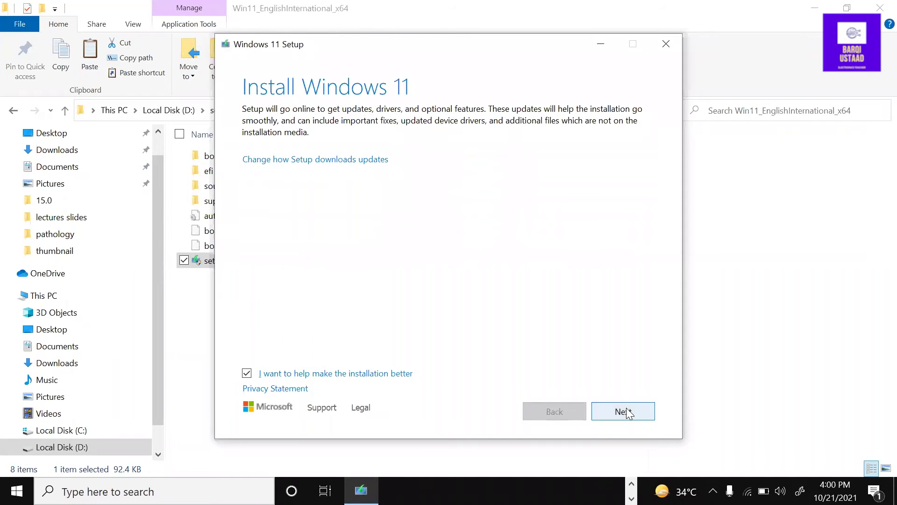
{"action": "left_click", "coordinate": [625, 411]}
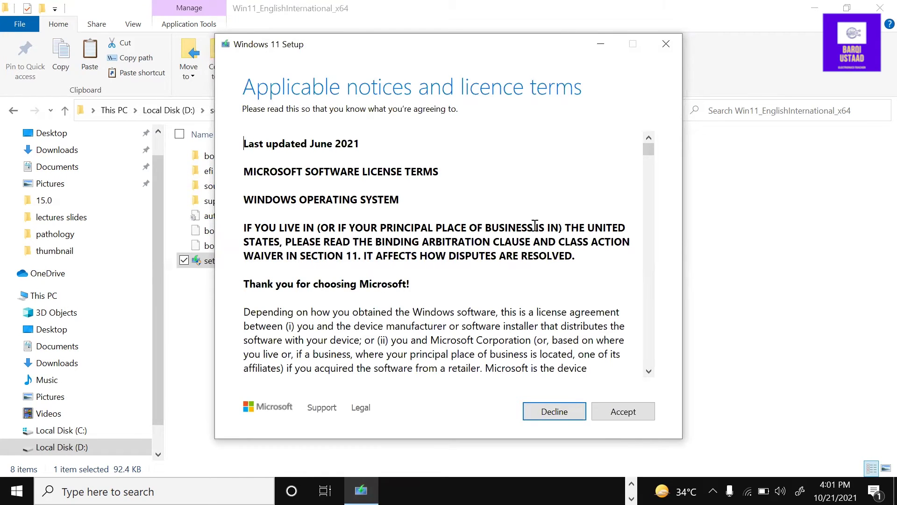
Step: Scroll to the end of the Windows 11 licence terms and accept them
{"action": "left_click_drag", "start_coordinate": [652, 154], "coordinate": [652, 372]}
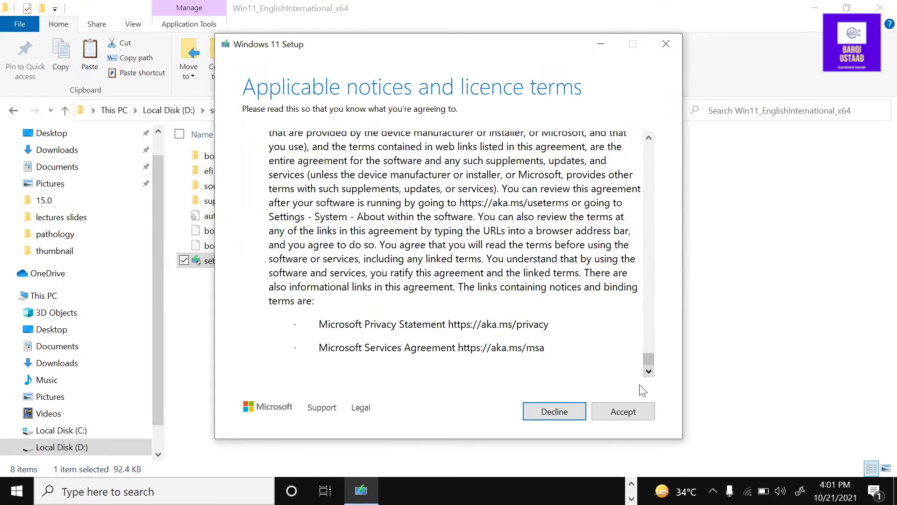
{"action": "left_click", "coordinate": [639, 411]}
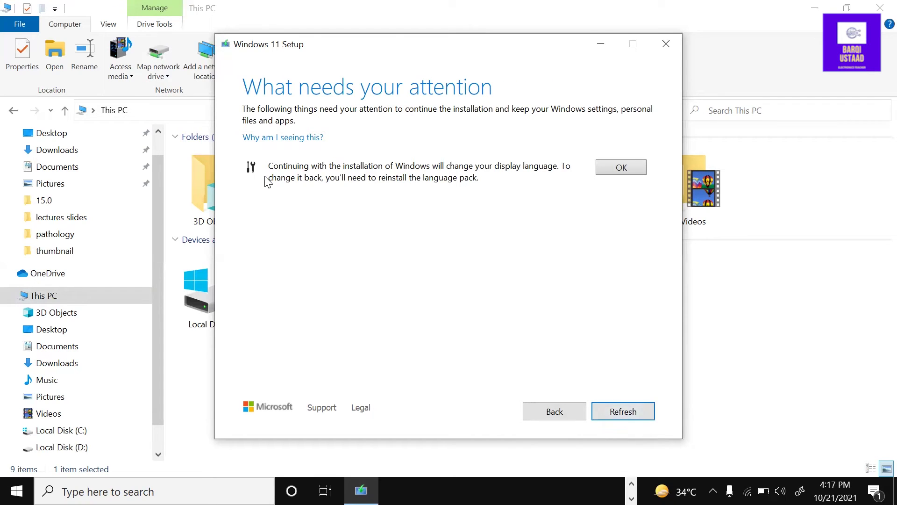
Step: Dismiss the display-language warning and install Windows 11 Pro, keeping personal files and apps
{"action": "left_click", "coordinate": [615, 169]}
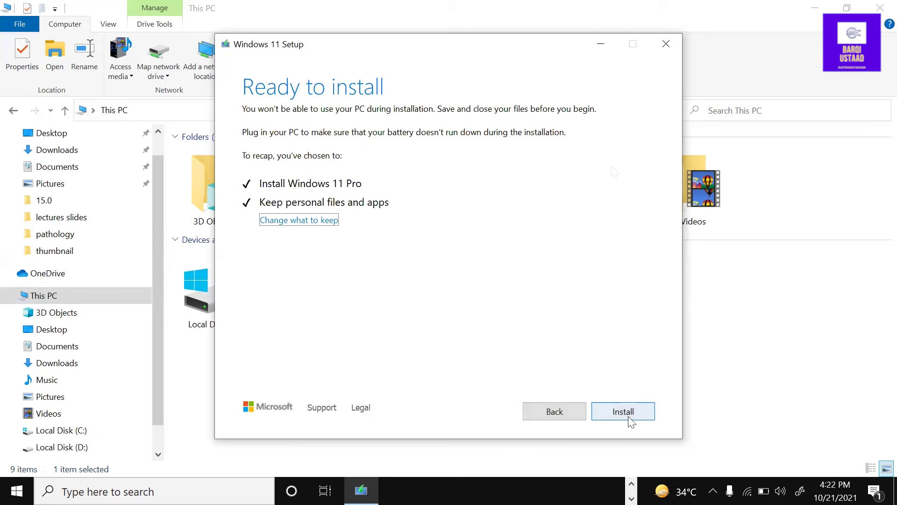
{"action": "left_click", "coordinate": [629, 417]}
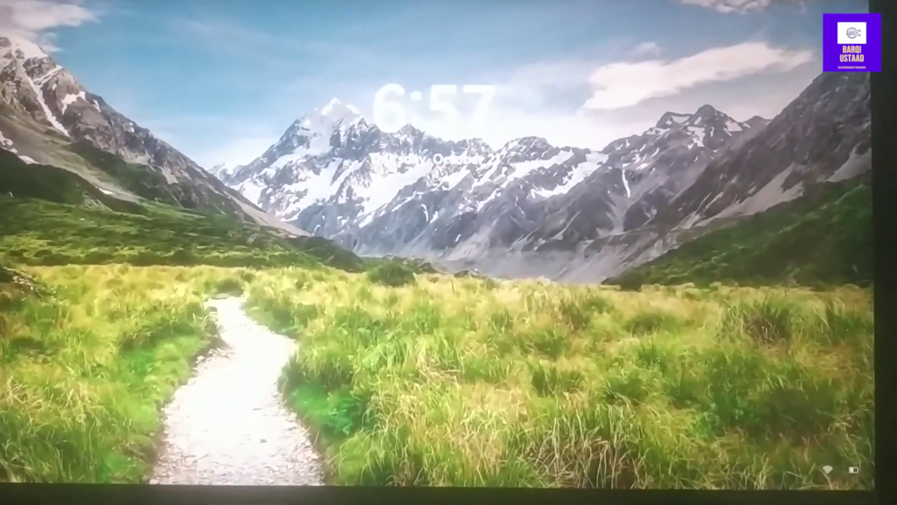
Step: Sign in from the lock screen with the account password and open the new Start menu
{"action": "key", "text": "space"}
{"action": "type", "text": "abc"}
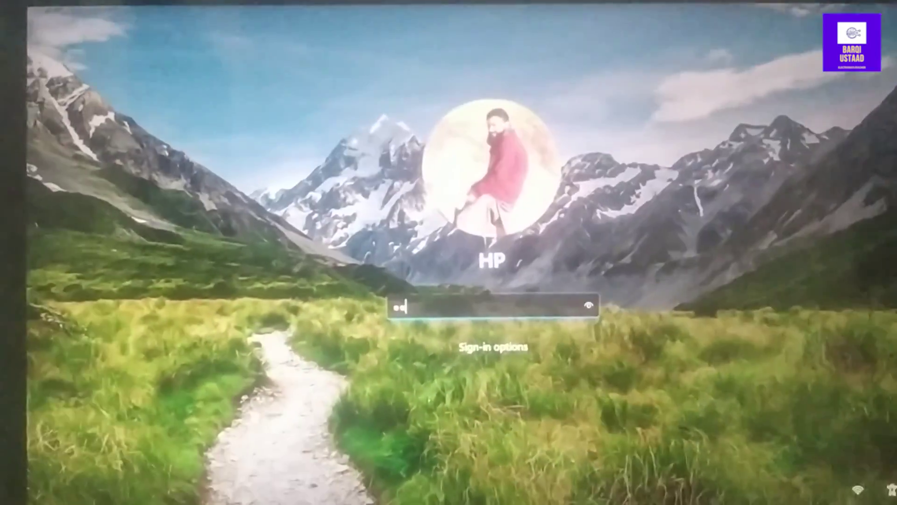
{"action": "key", "text": "Return"}
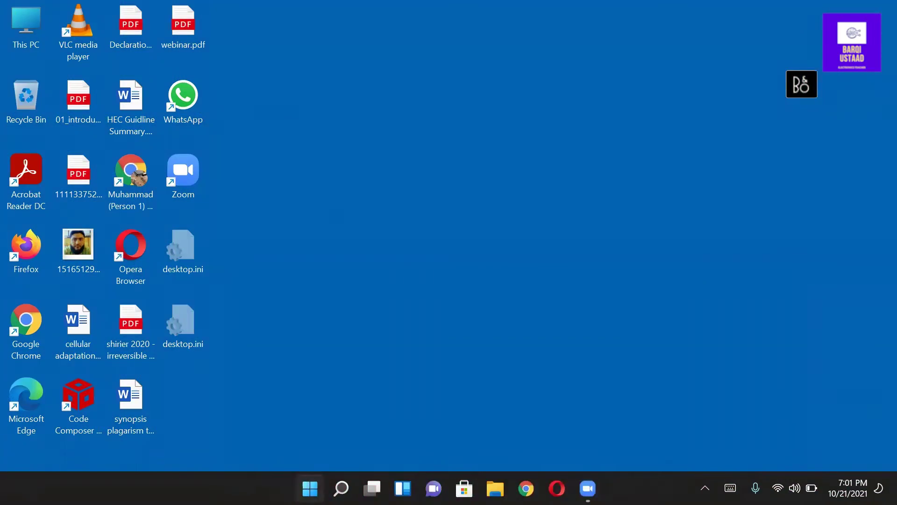
{"action": "left_click", "coordinate": [310, 488]}
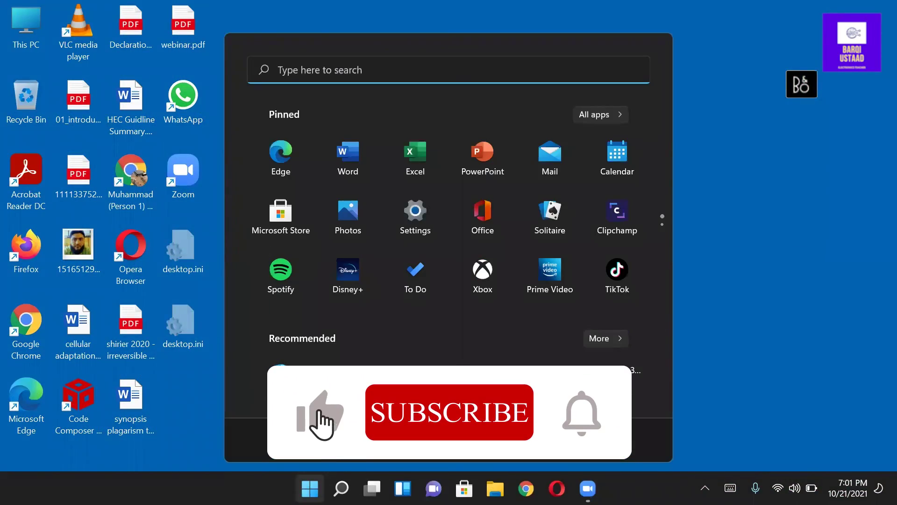